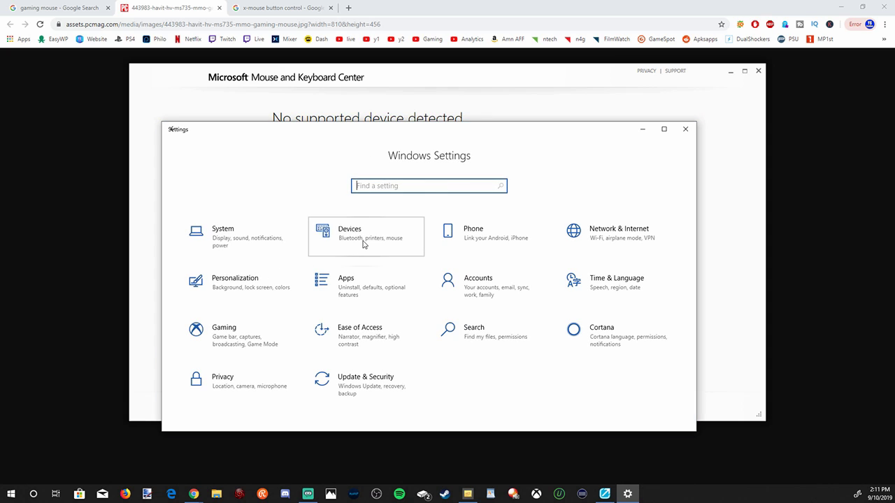
Step: Open the Devices category in Windows Settings
left_click(363, 237)
Step: View the Mouse settings page, nudge the Settings window up and right, then close it
left_click(253, 274)
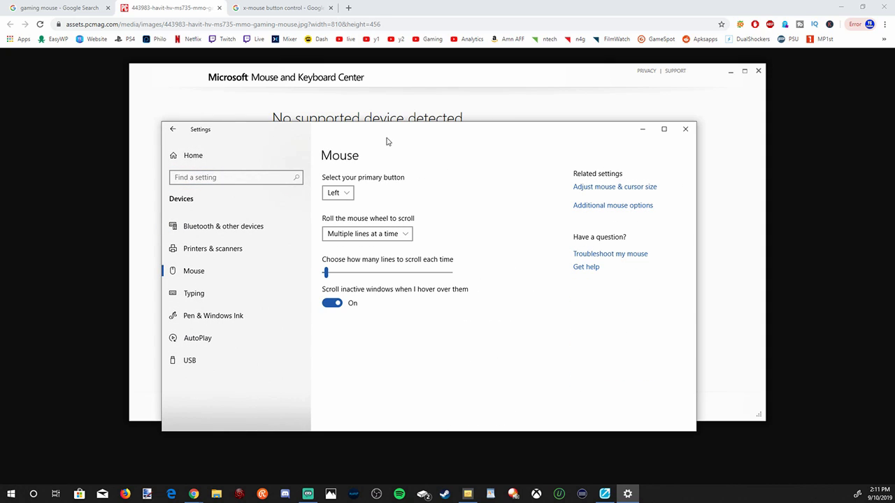
left_click_drag(400, 131, 416, 113)
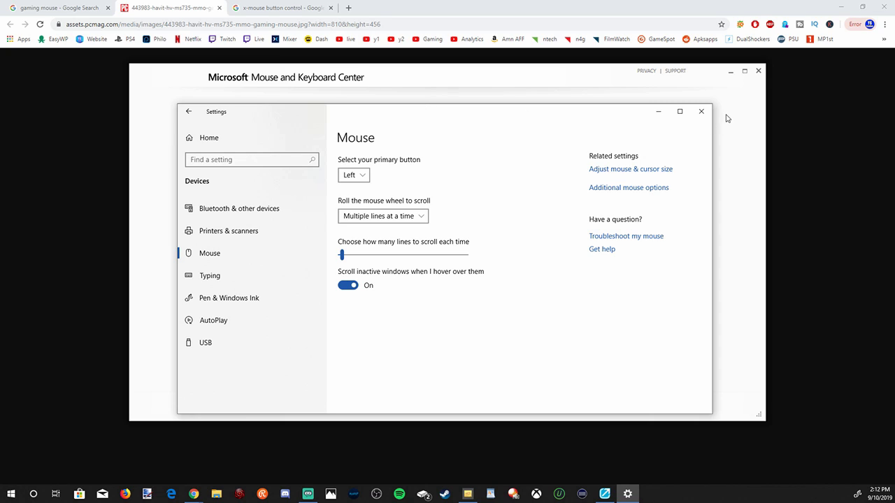
left_click(701, 111)
Step: Close Mouse and Keyboard Center and open the official X-Mouse Button Control page on highrez.co.uk
left_click(758, 71)
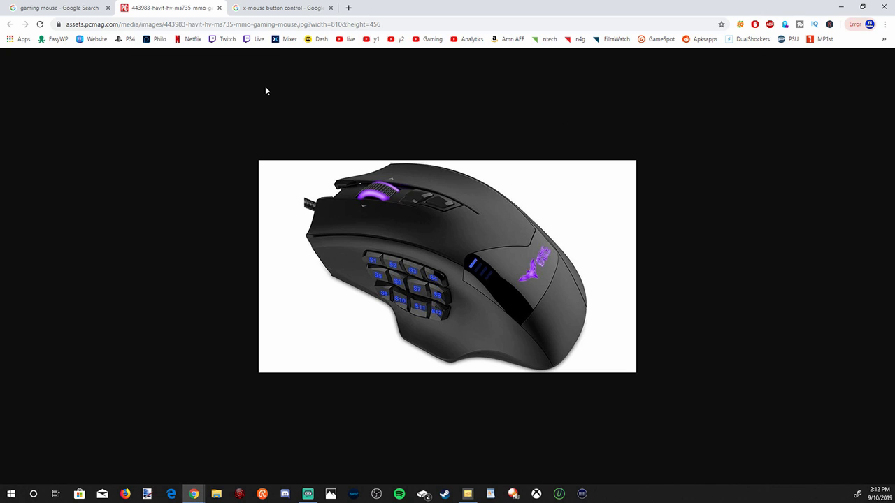
left_click(268, 5)
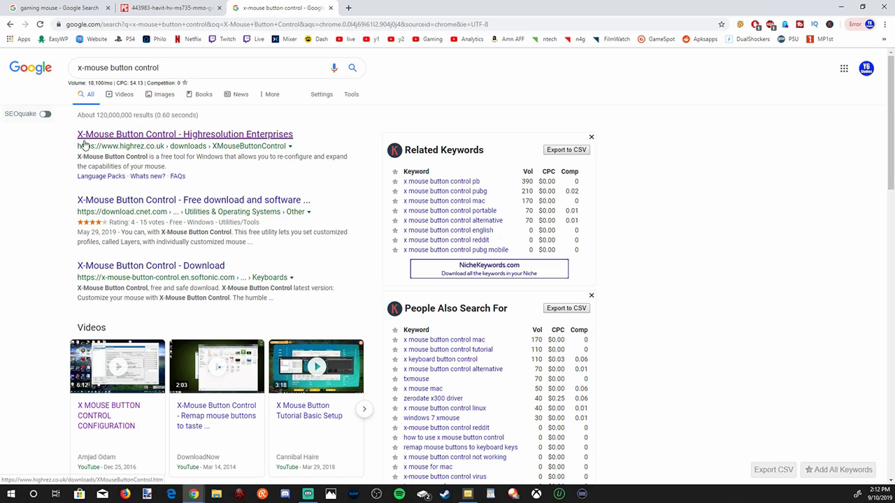
left_click(118, 137)
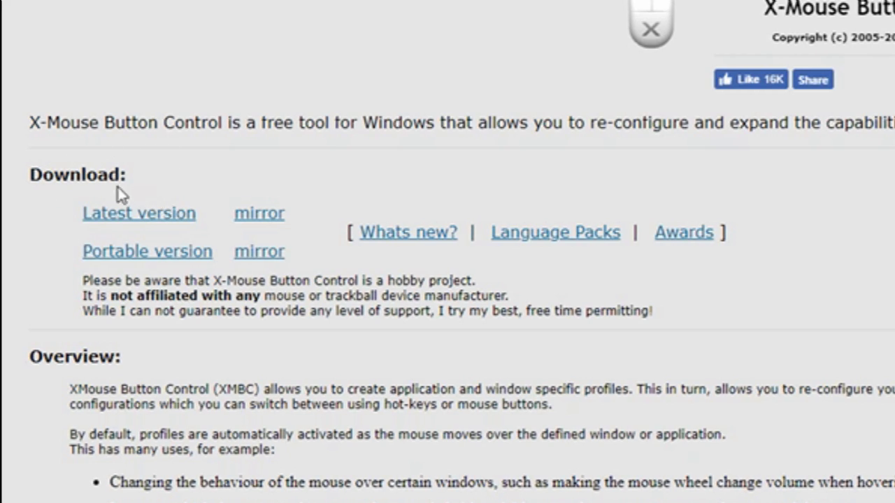
Step: Download the latest X-Mouse Button Control installer and show it in its folder
left_click(120, 217)
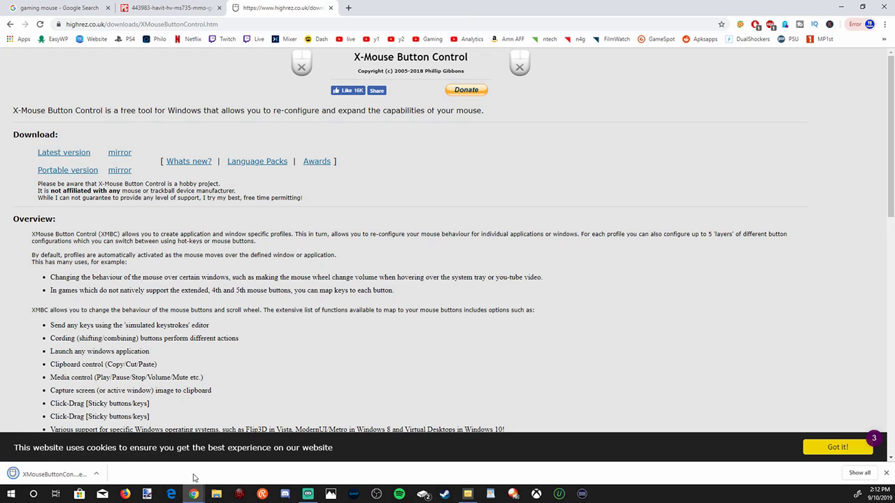
left_click(98, 475)
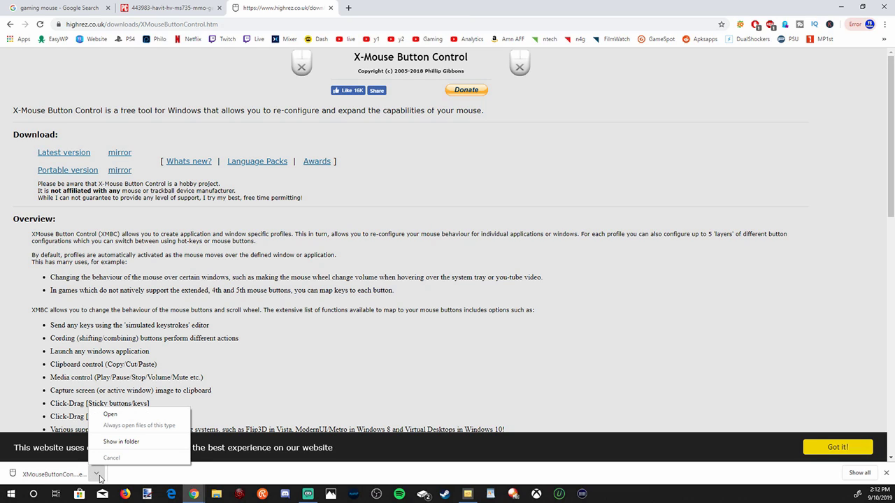
left_click(127, 444)
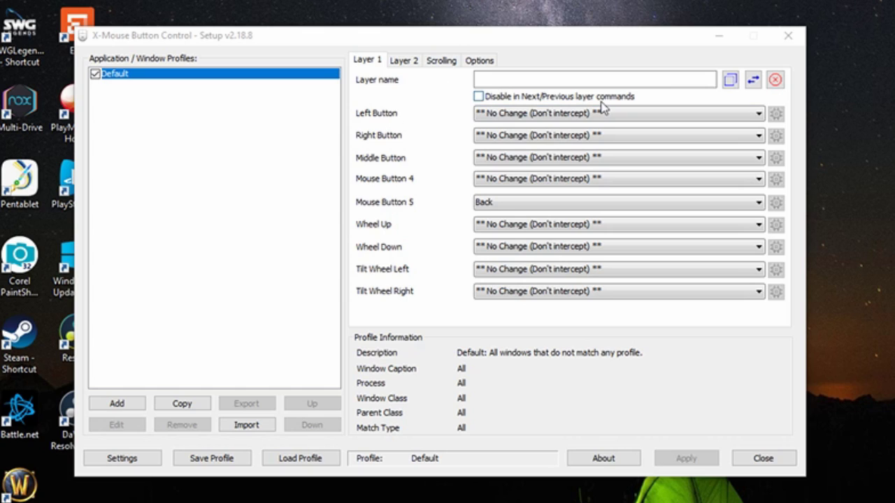
left_click(638, 113)
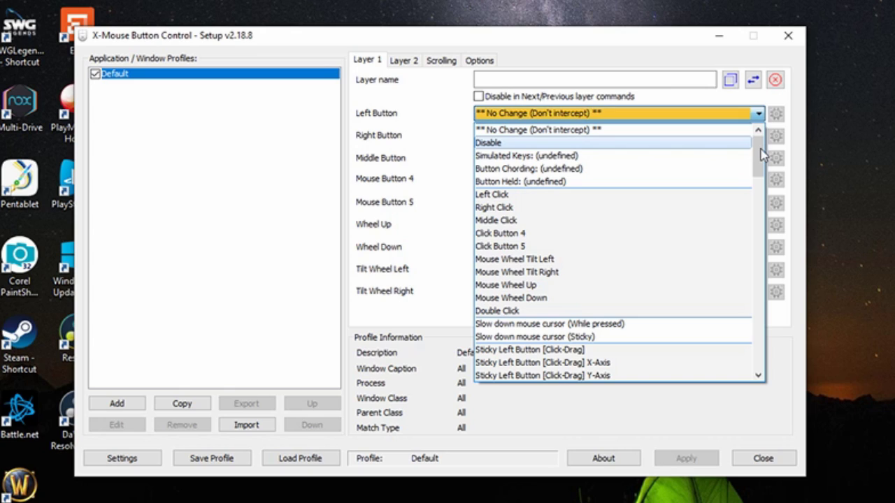
left_click(881, 132)
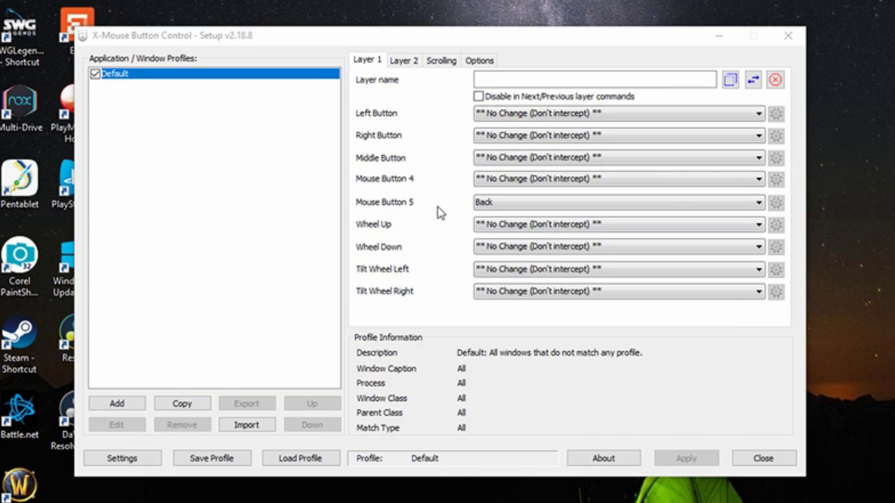
left_click(757, 204)
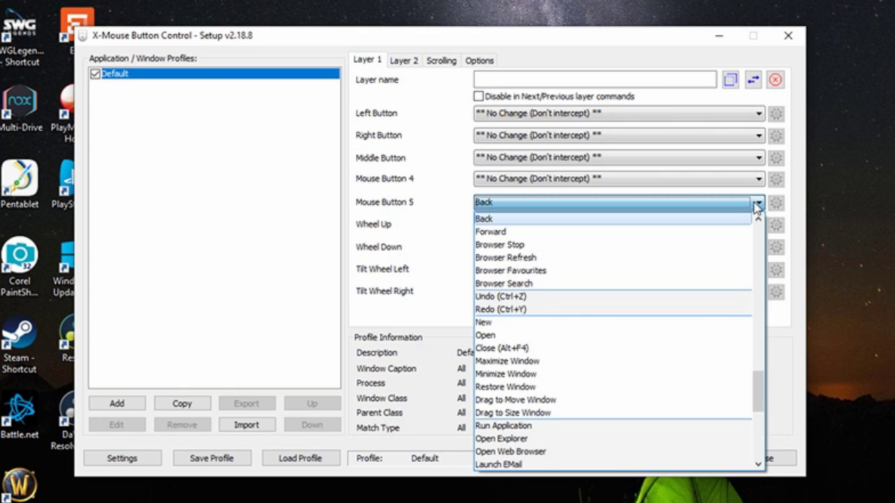
left_click(627, 45)
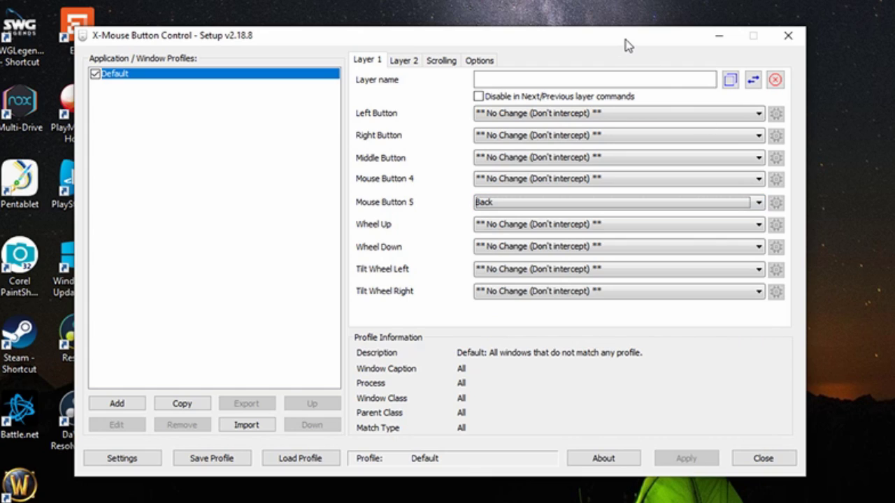
left_click_drag(622, 45, 633, 43)
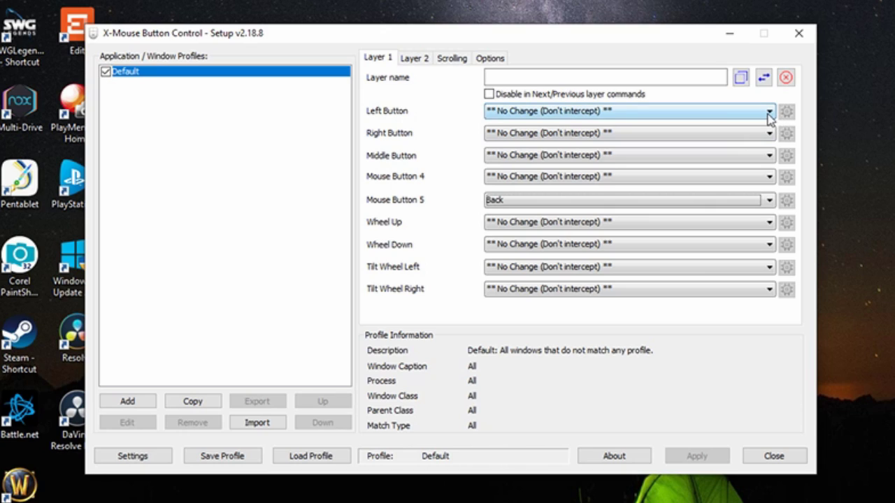
left_click(422, 60)
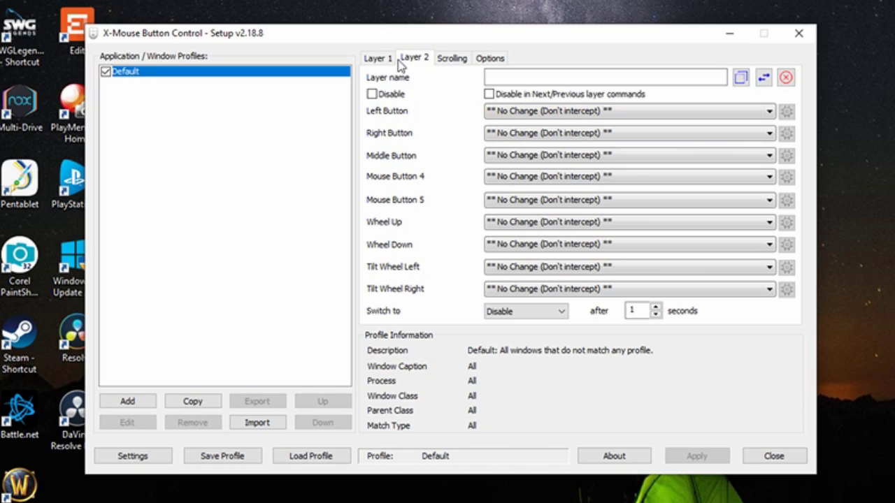
left_click(455, 63)
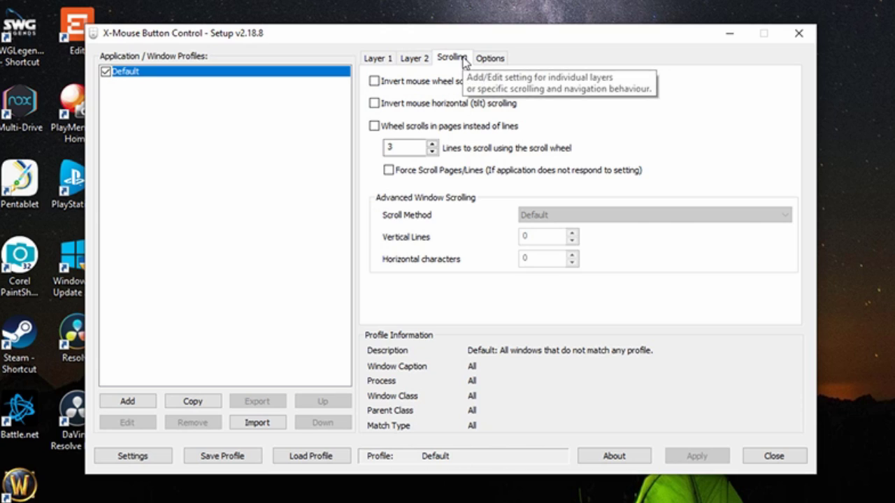
left_click(491, 59)
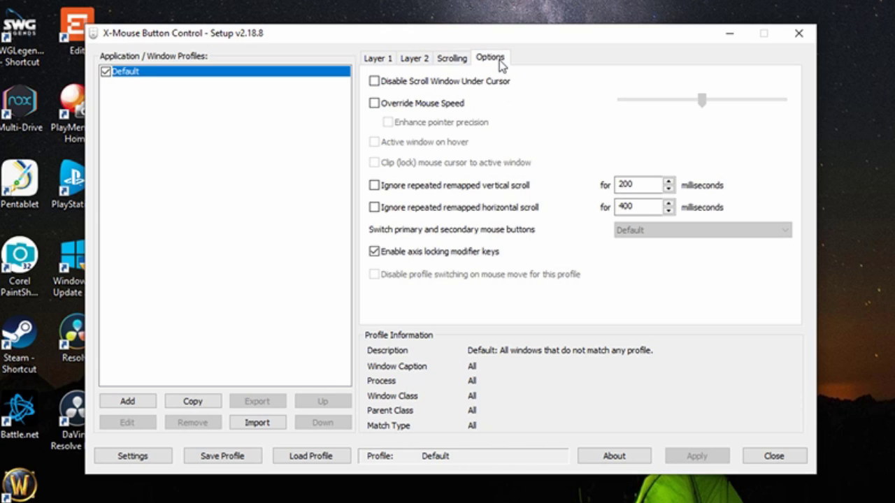
key("ctrl+Tab")
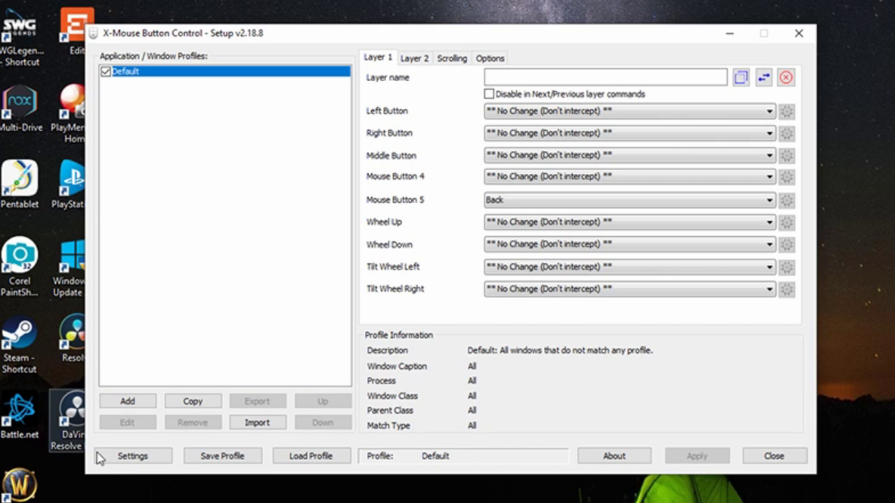